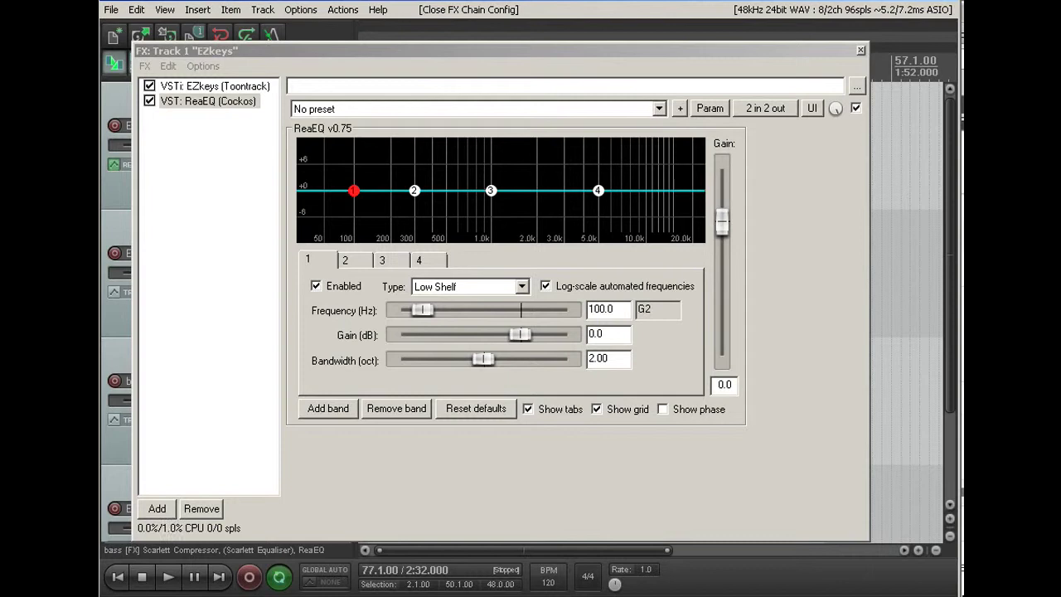
Bring up the photo of the Soundcraft GB2 mixing console over REAPER
key("alt+Tab")
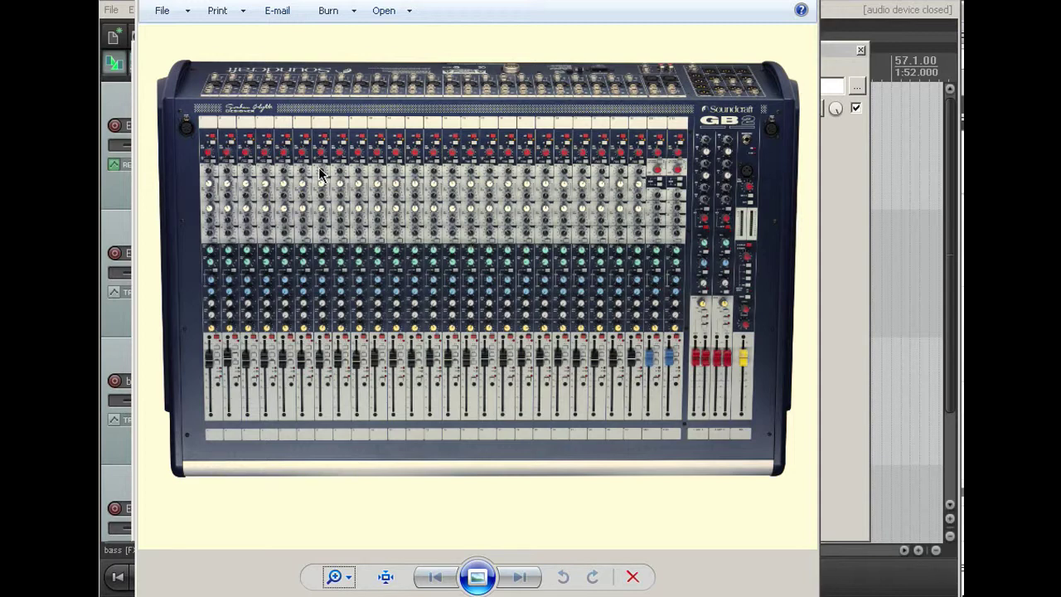
Zoom into the mixer photo's EQ section and pan across the knobs
scroll(319, 174, "up", 3)
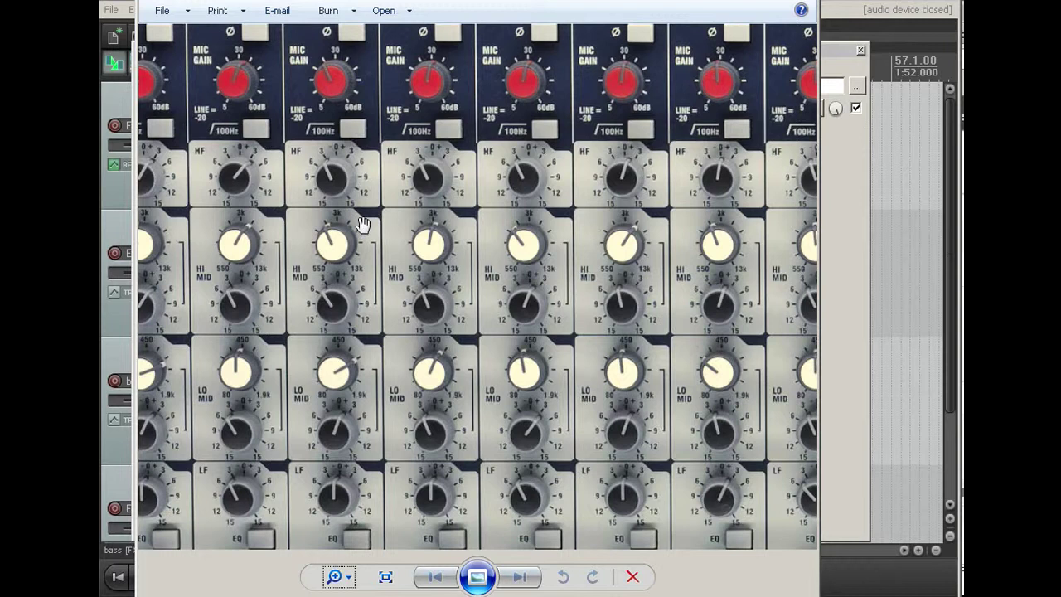
left_click_drag(448, 460, 442, 421)
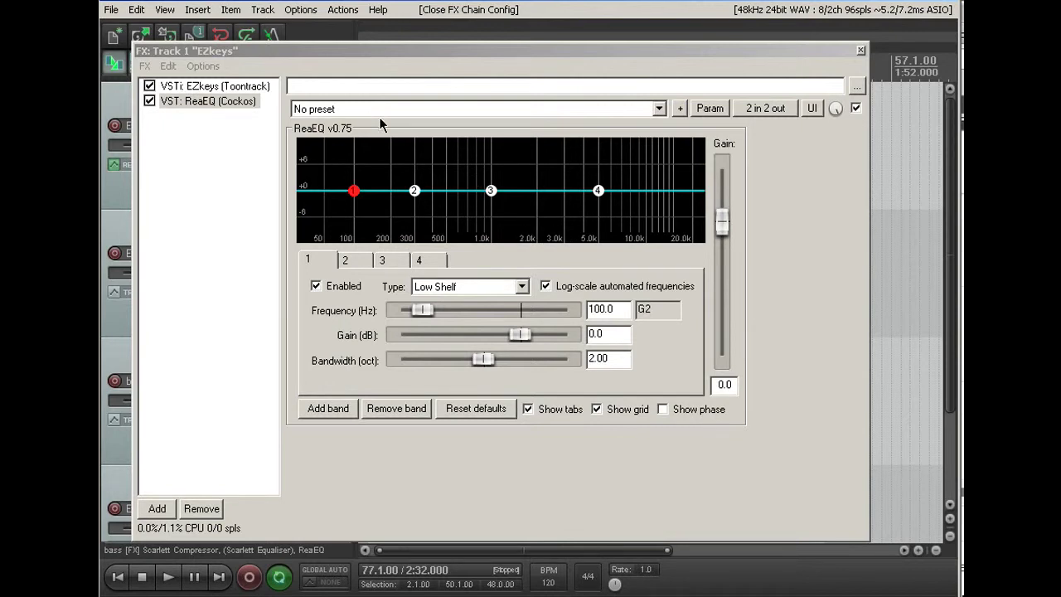
Add a fifth ReaEQ band and drag it up to about 9960 Hz
mouse_move(355, 199)
mouse_move(603, 205)
left_click(328, 409)
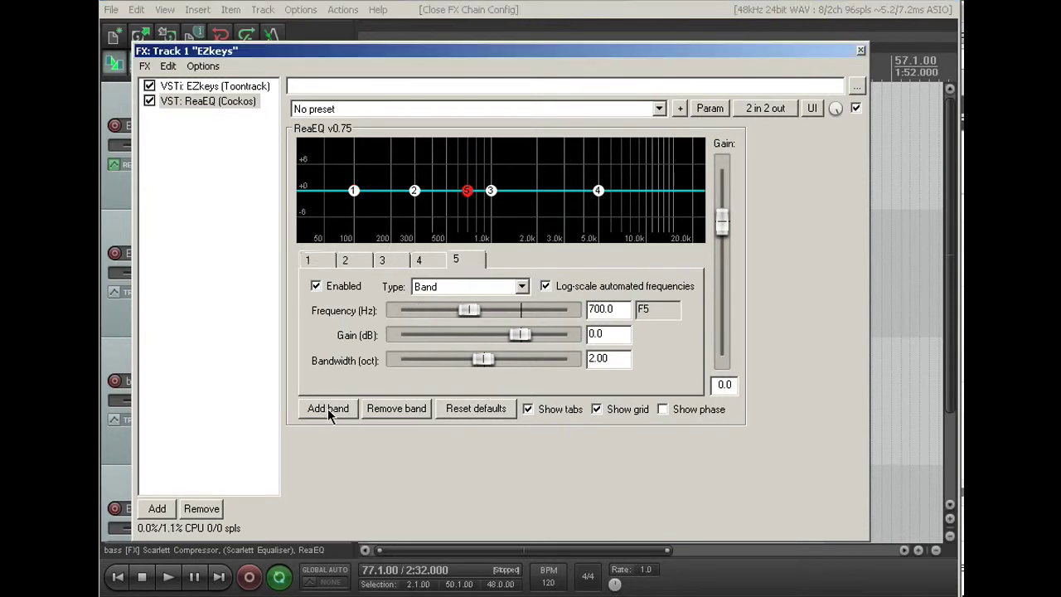
mouse_move(470, 199)
left_click_drag(468, 194, 649, 197)
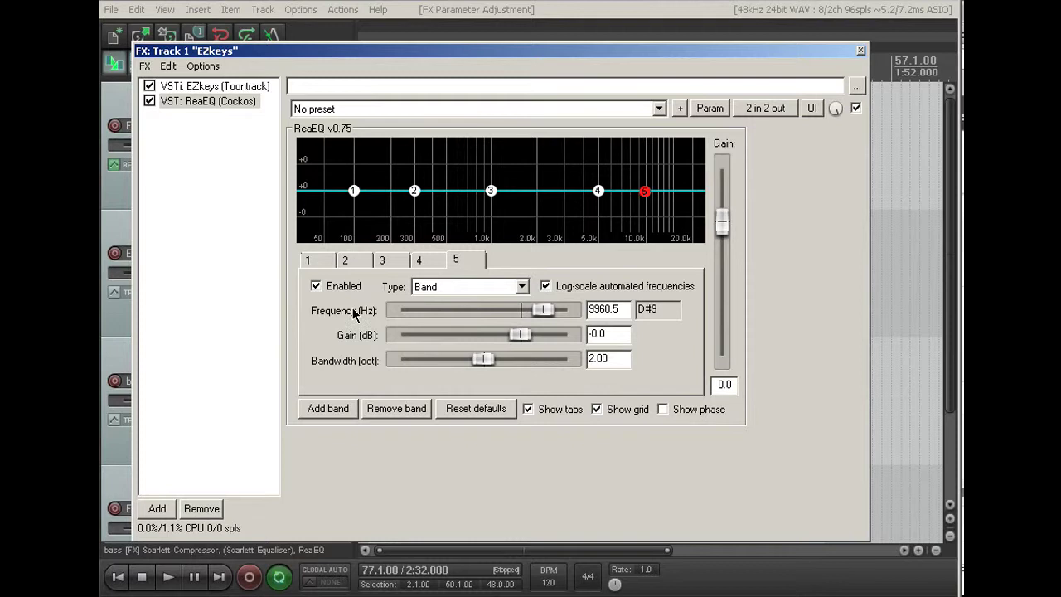
left_click(318, 262)
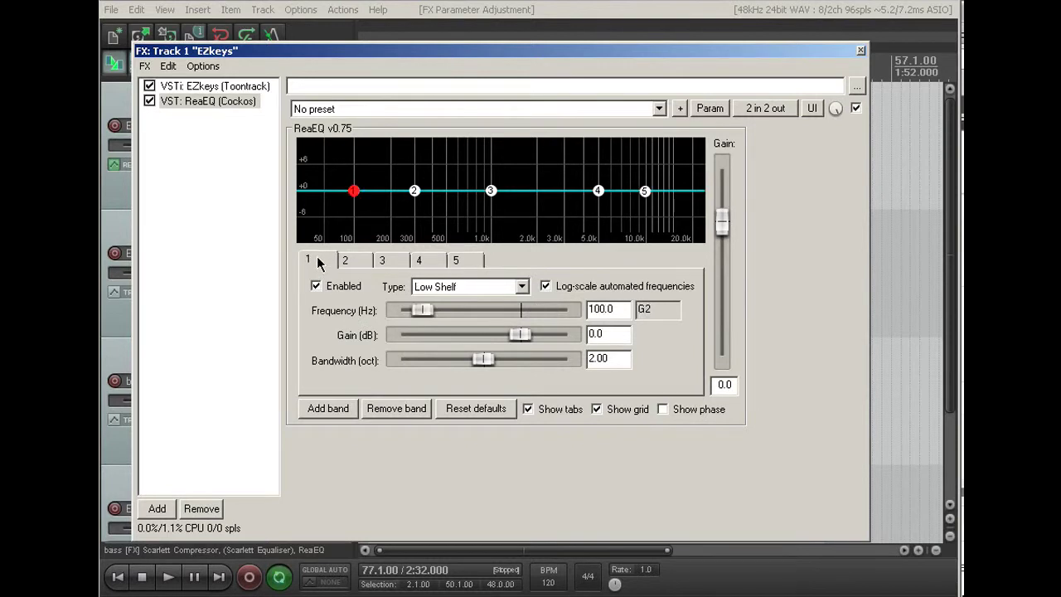
Make band 1 a 100 Hz High Pass filter, tweak its gain and bandwidth, and compare it off and on
left_click(452, 289)
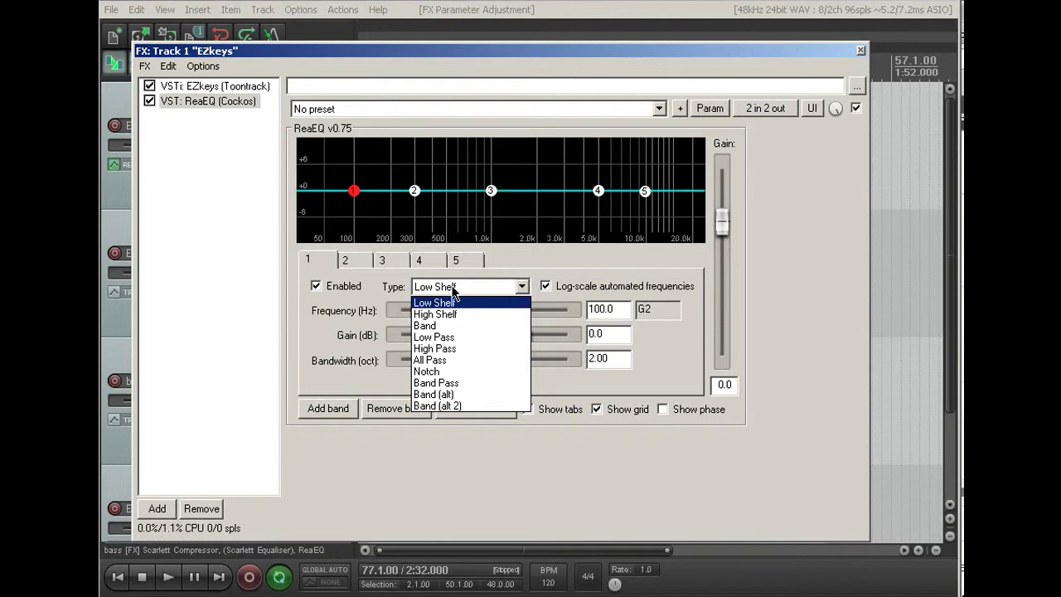
left_click(447, 349)
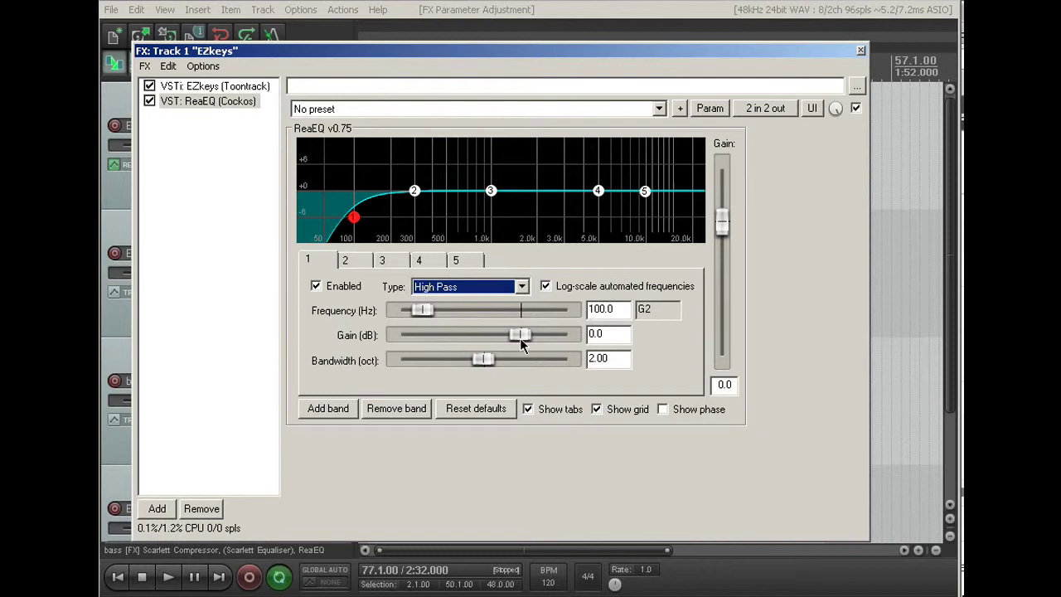
mouse_move(520, 336)
left_mouse_down()
mouse_move(415, 335)
mouse_move(522, 335)
left_mouse_up()
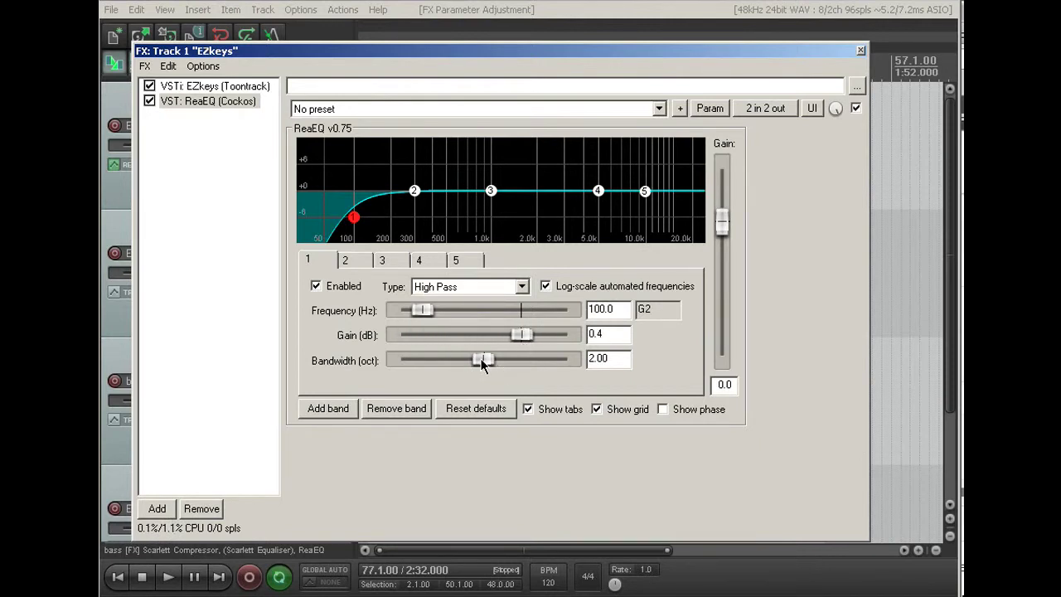
mouse_move(481, 363)
left_mouse_down()
mouse_move(436, 356)
mouse_move(535, 365)
mouse_move(485, 363)
left_mouse_up()
left_click(315, 286)
left_click(316, 286)
Set band 2 to an 80 Hz Low Shelf with -1.7 dB gain
left_click(348, 262)
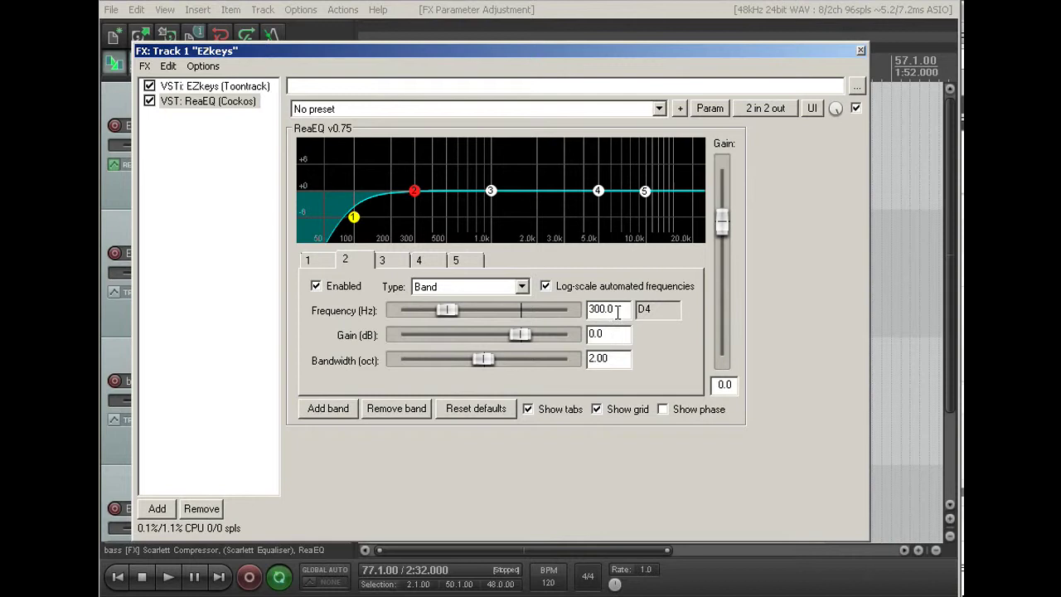
left_click_drag(617, 309, 563, 310)
type("80")
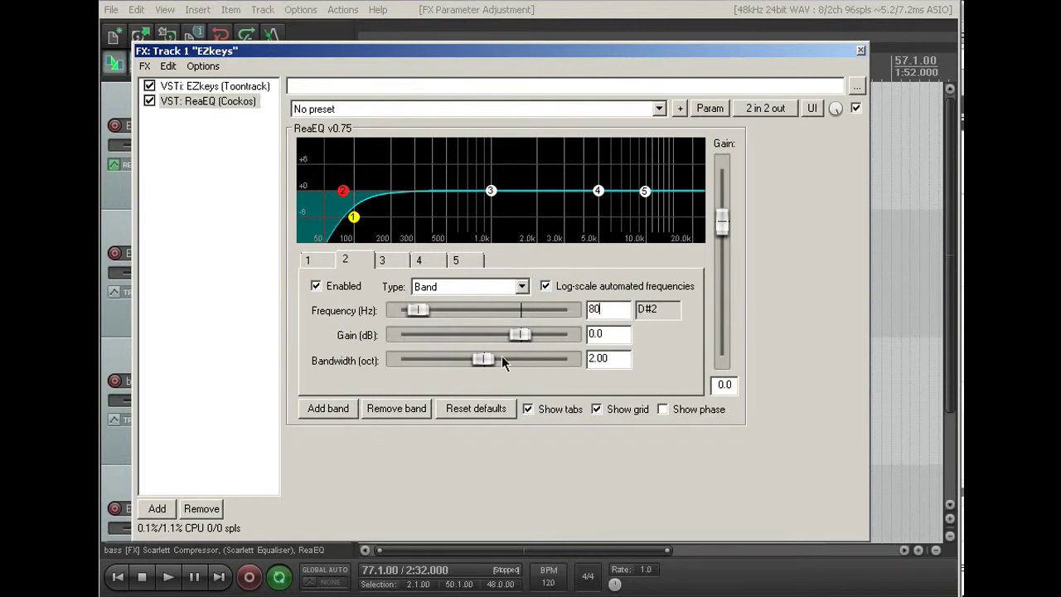
left_click(480, 288)
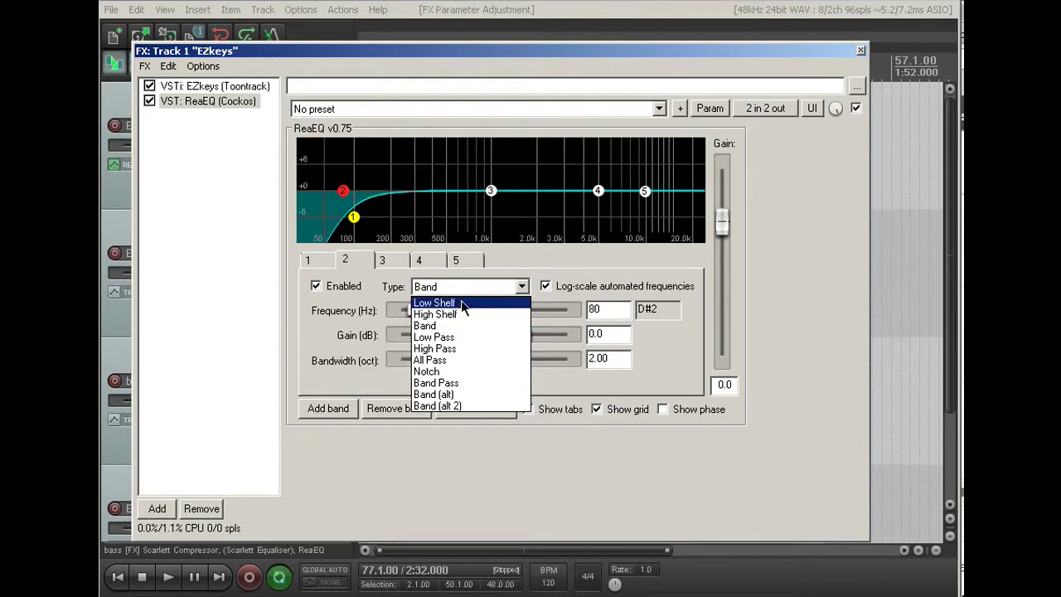
left_click(461, 303)
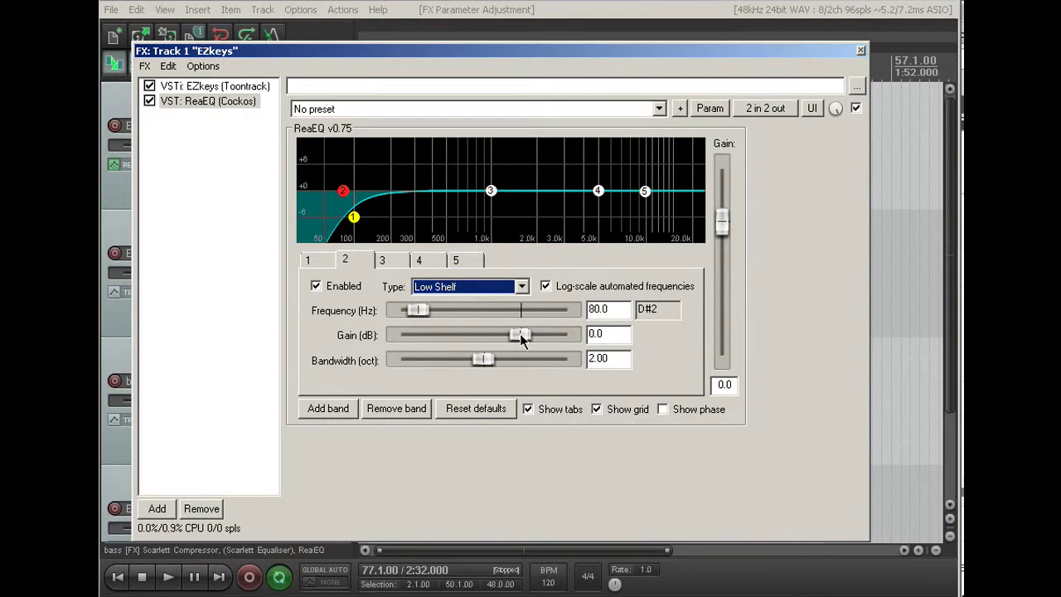
left_click_drag(522, 333, 515, 332)
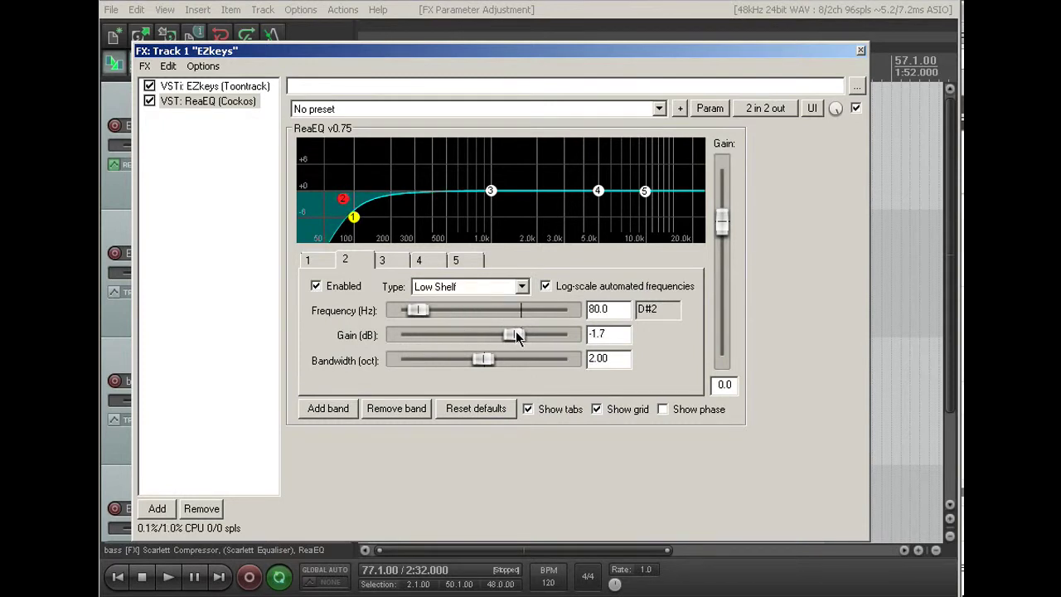
Disable the band 1 high-pass and sweep band 2's shelf gain back to 0.0 dB
left_click(310, 261)
left_click(316, 286)
left_click(346, 262)
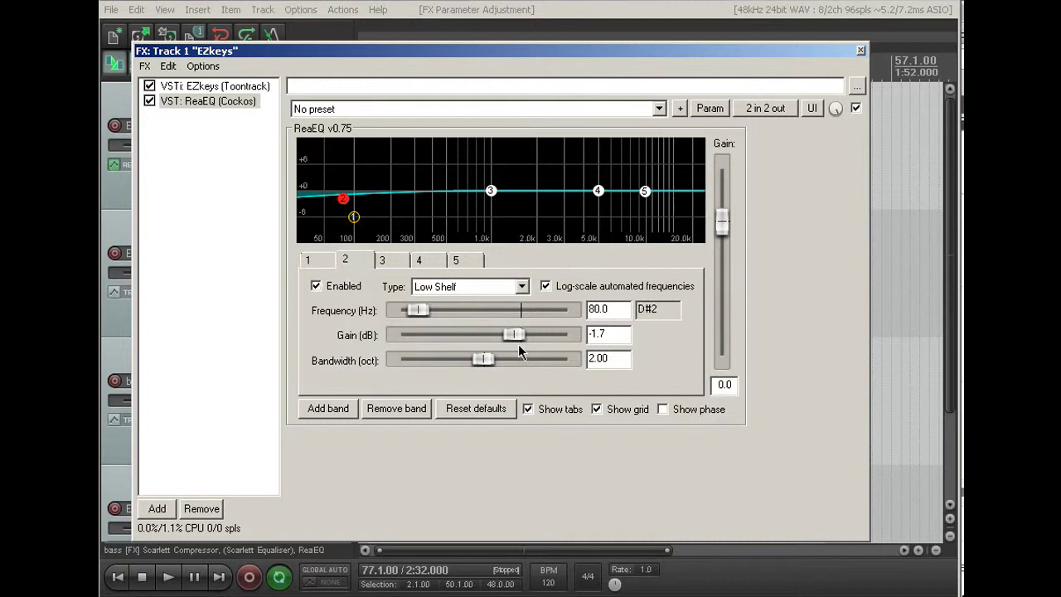
left_click_drag(512, 335, 520, 310)
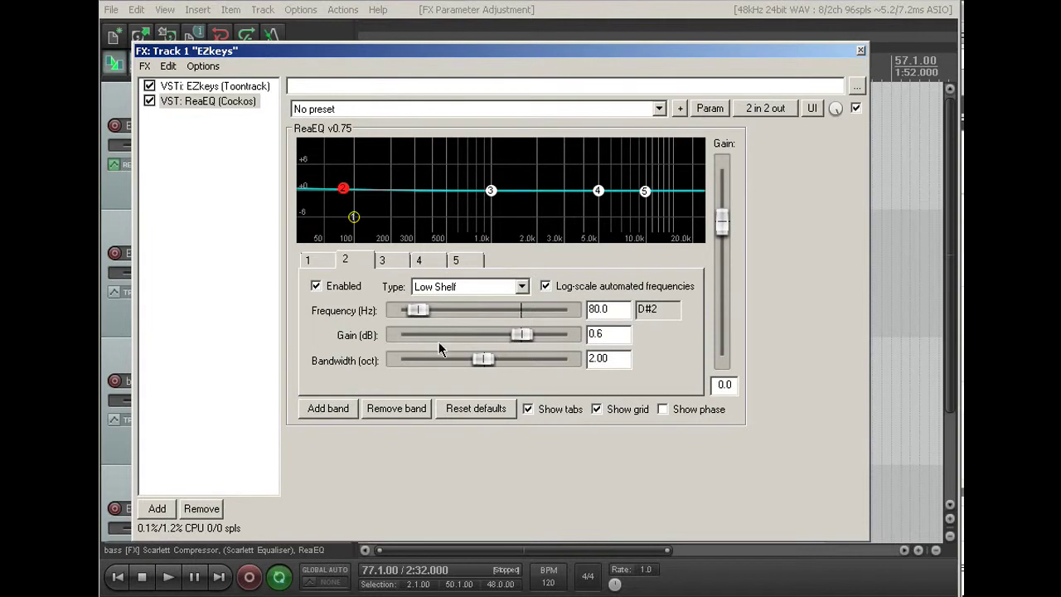
Lower band 3 to about 700 Hz with 0.2 dB gain
left_click(389, 262)
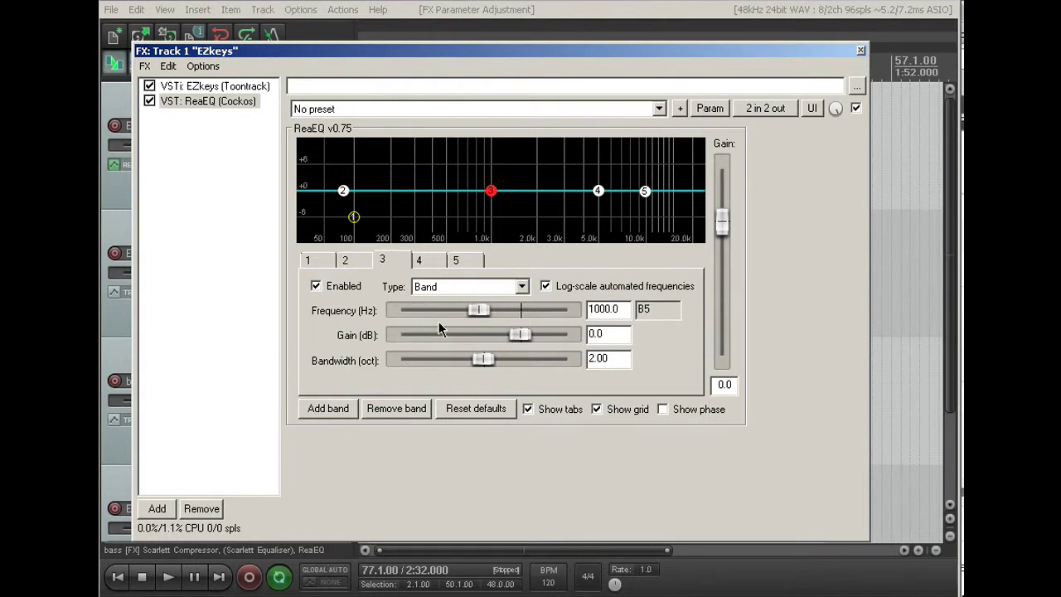
left_click_drag(475, 309, 466, 310)
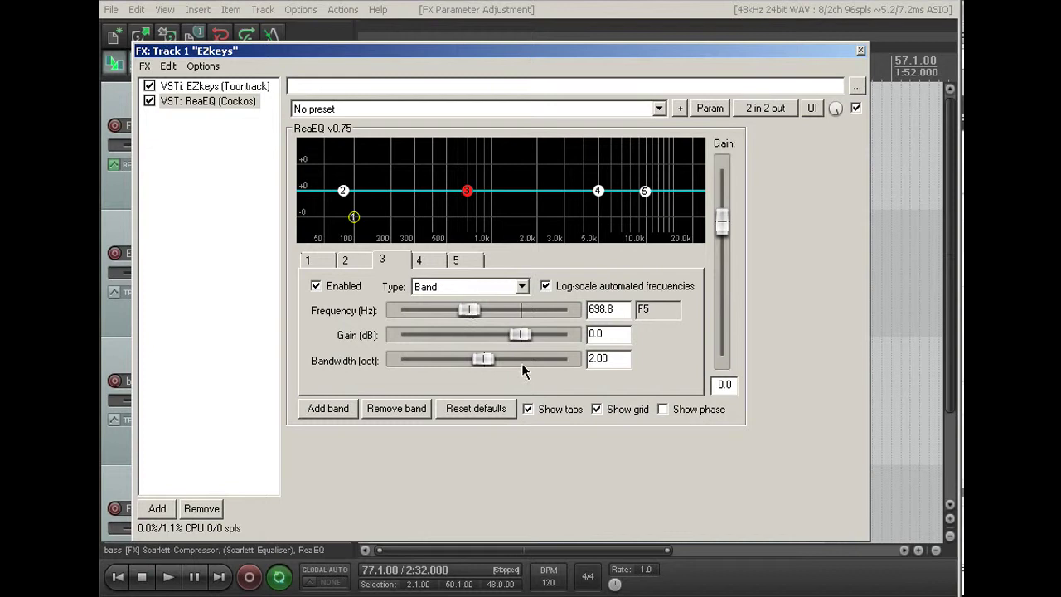
mouse_move(522, 331)
left_mouse_down()
mouse_move(496, 332)
mouse_move(537, 333)
mouse_move(523, 335)
left_mouse_up()
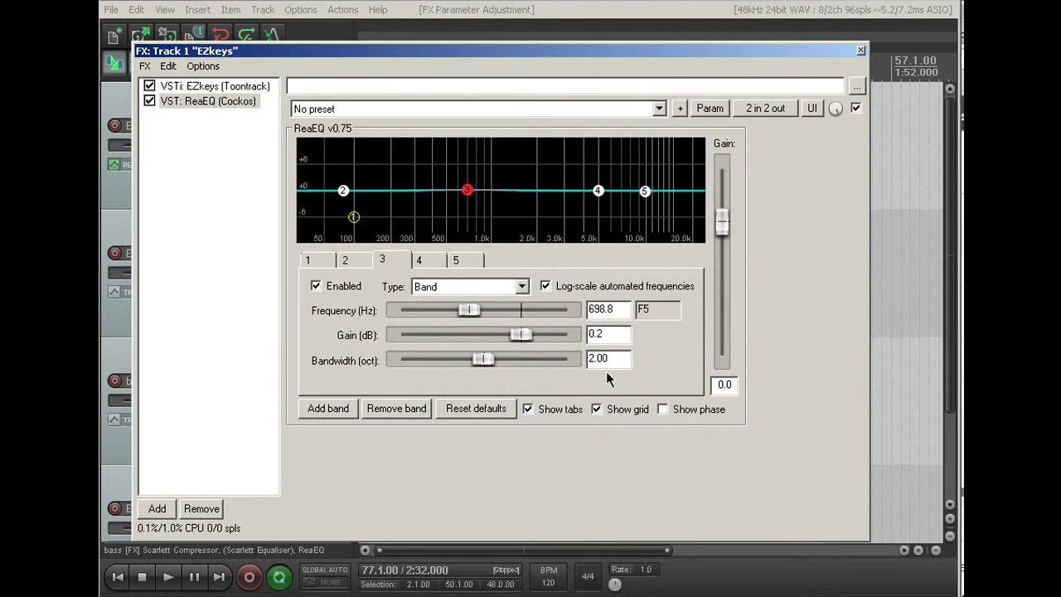
left_click_drag(622, 358, 572, 363)
type("1.5")
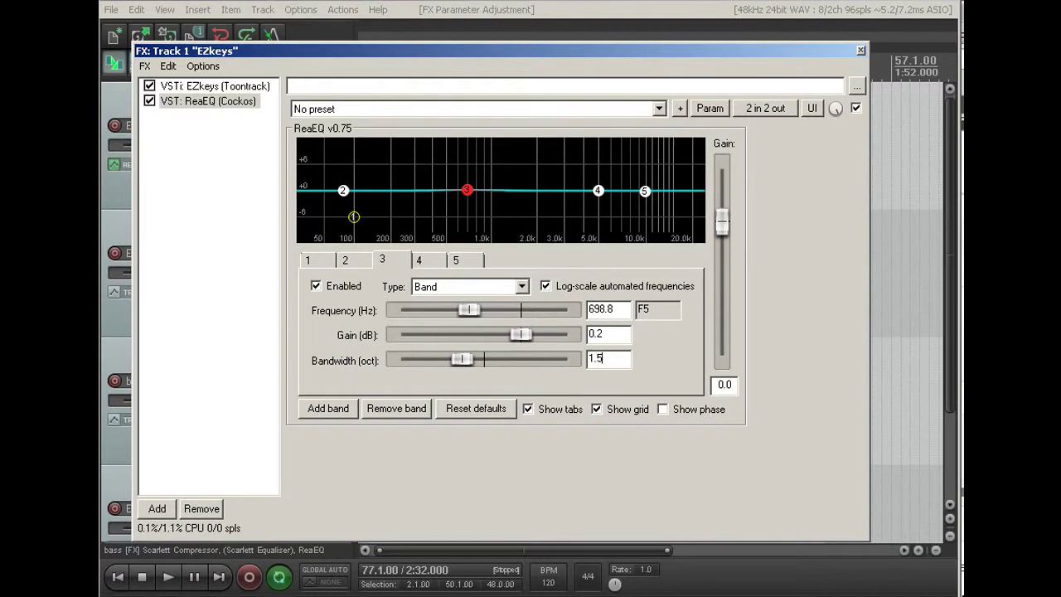
Retune band 4 to about 2788.9 Hz with a 1.5-octave bandwidth
left_click(429, 265)
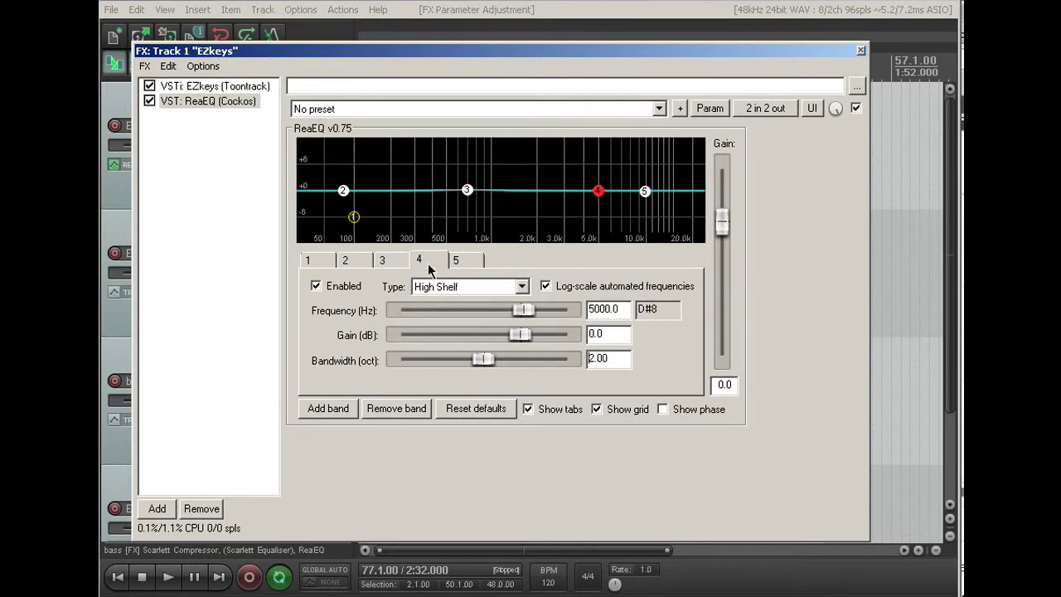
left_click_drag(598, 191, 568, 194)
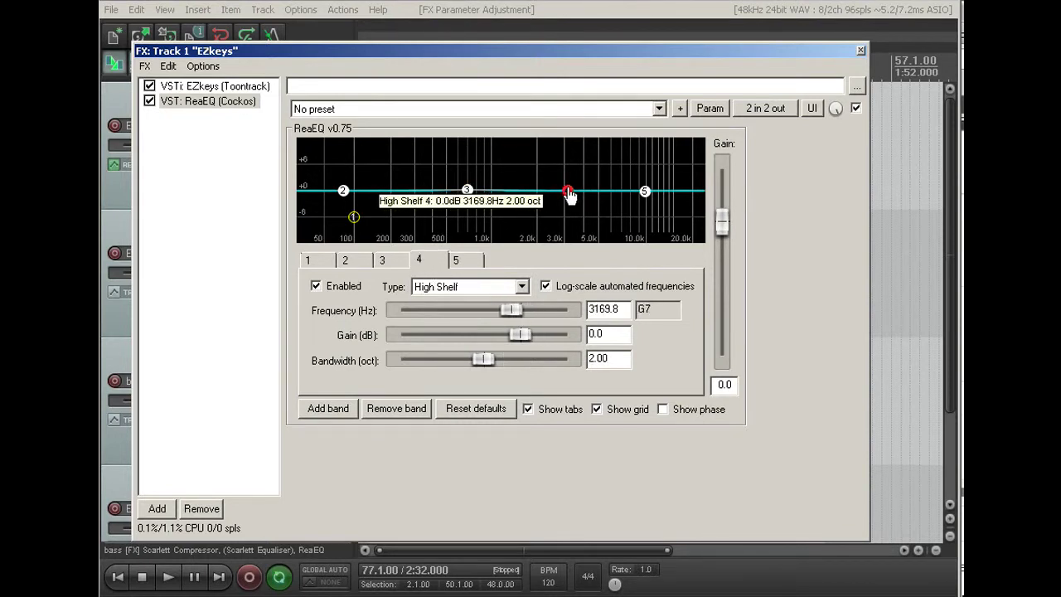
left_click_drag(617, 360, 578, 362)
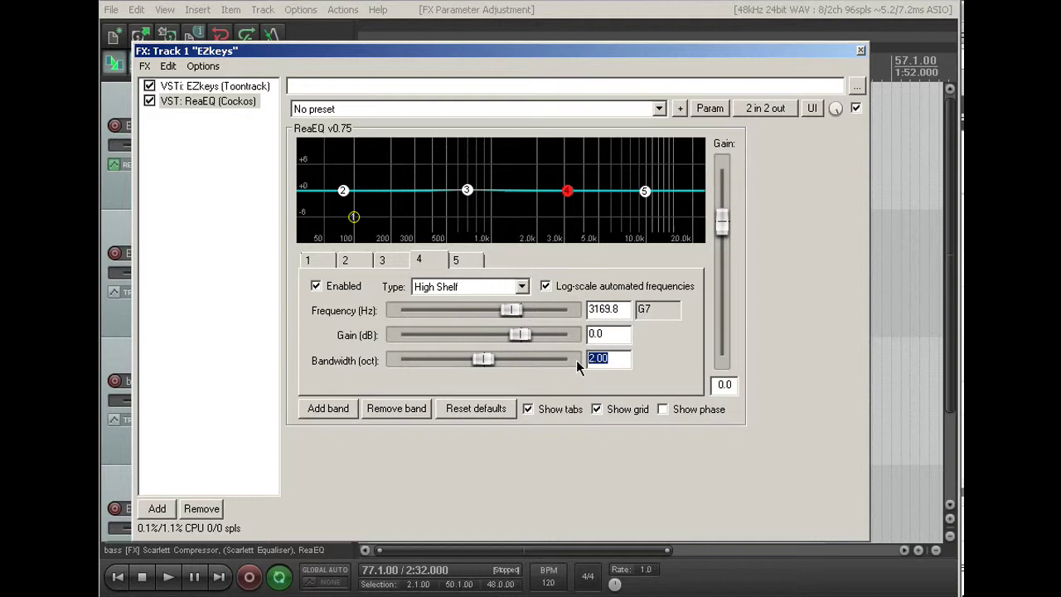
type("1.5")
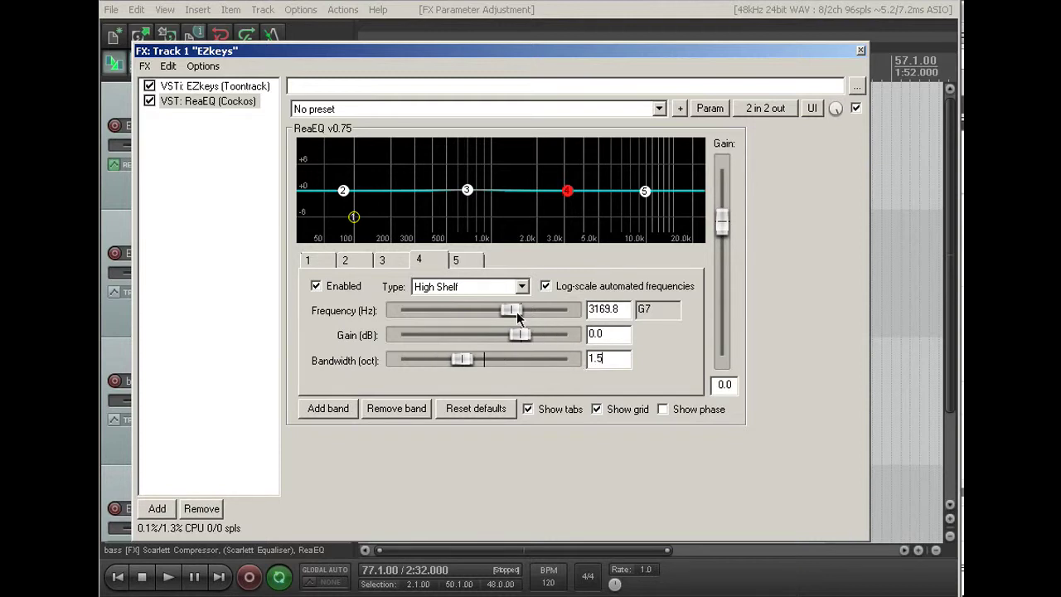
mouse_move(511, 310)
left_mouse_down()
mouse_move(499, 309)
mouse_move(510, 335)
mouse_move(535, 317)
mouse_move(522, 314)
left_mouse_up()
Make band 4 a peaking Band, and band 5 a 13000 Hz High Shelf boosted 1.8 dB
left_click(502, 286)
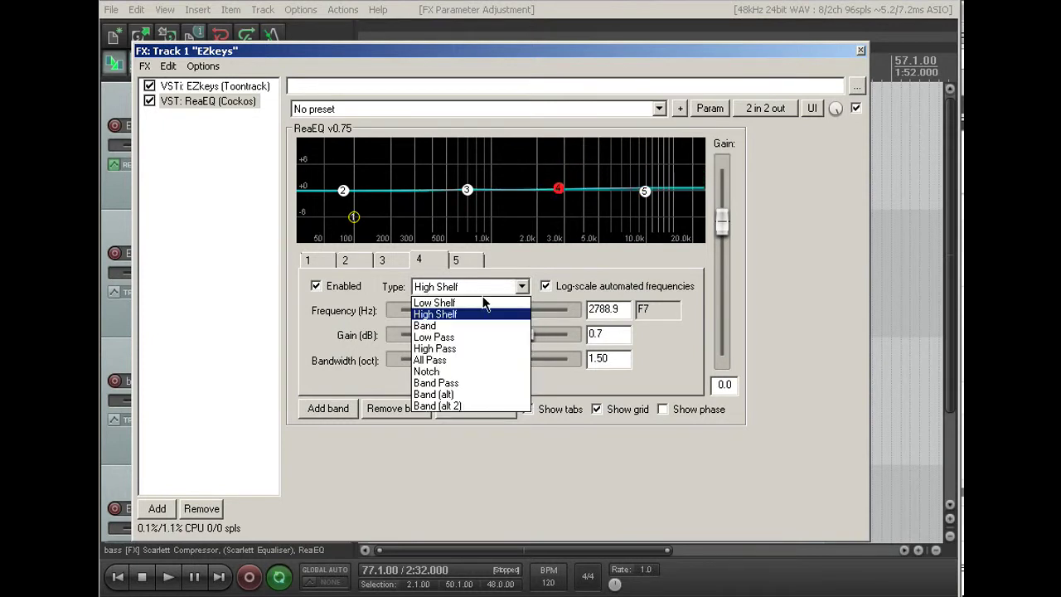
left_click(448, 326)
left_click(465, 263)
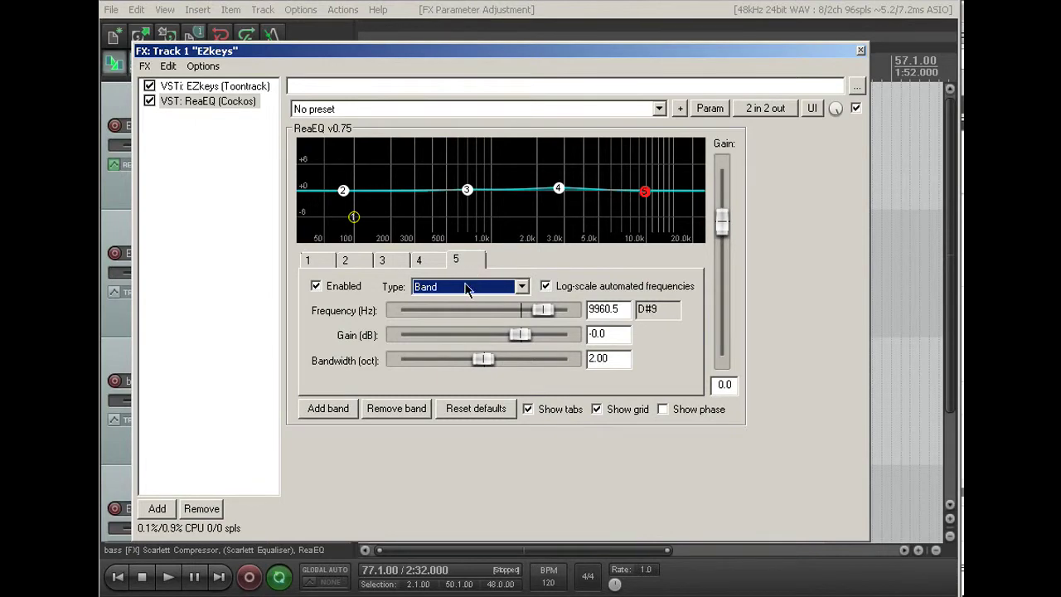
left_click(468, 286)
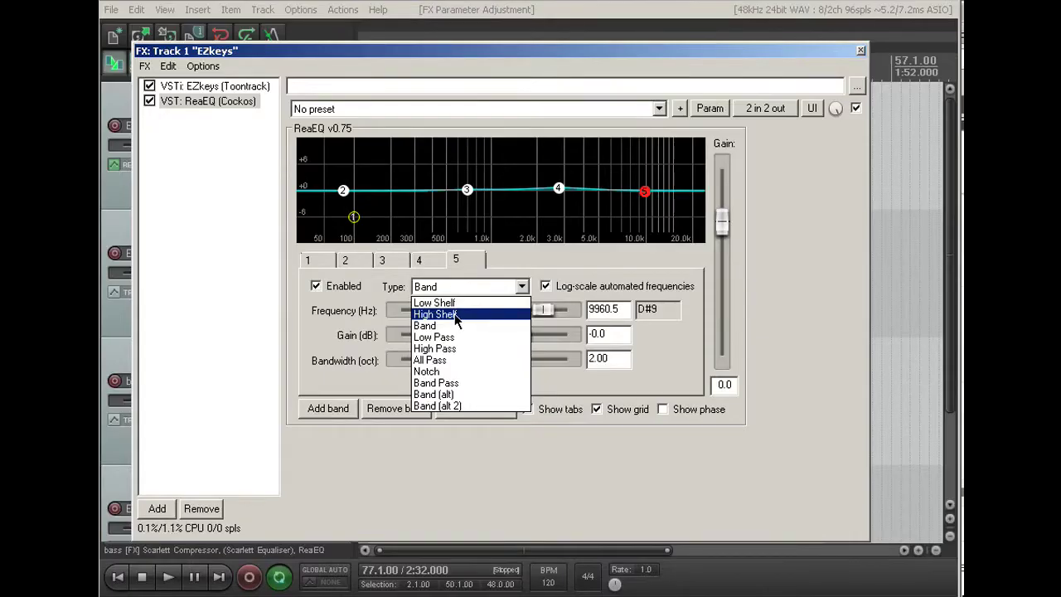
left_click(459, 315)
double_click(605, 309)
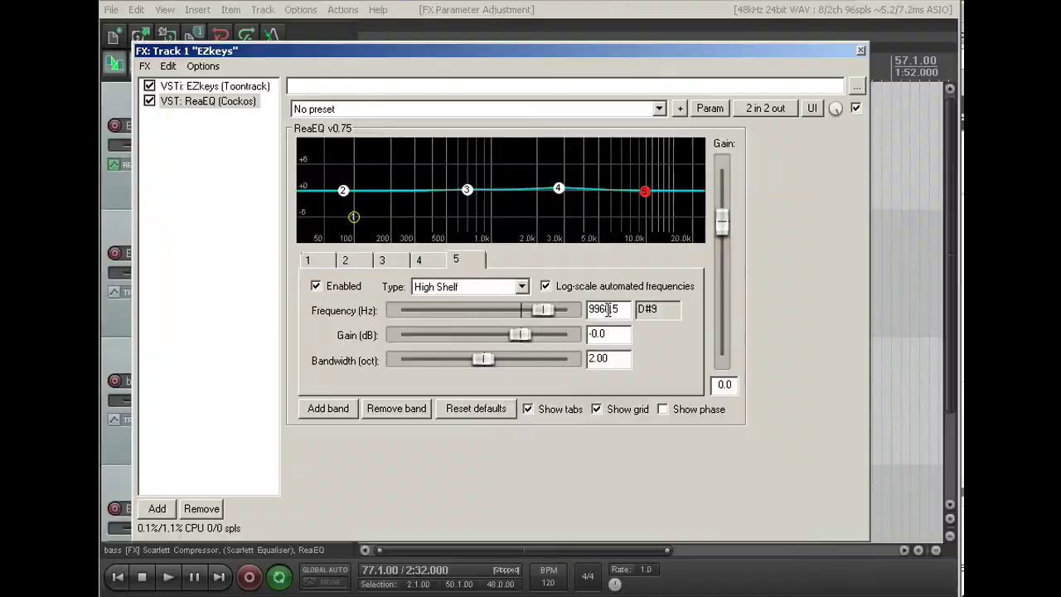
type("13000")
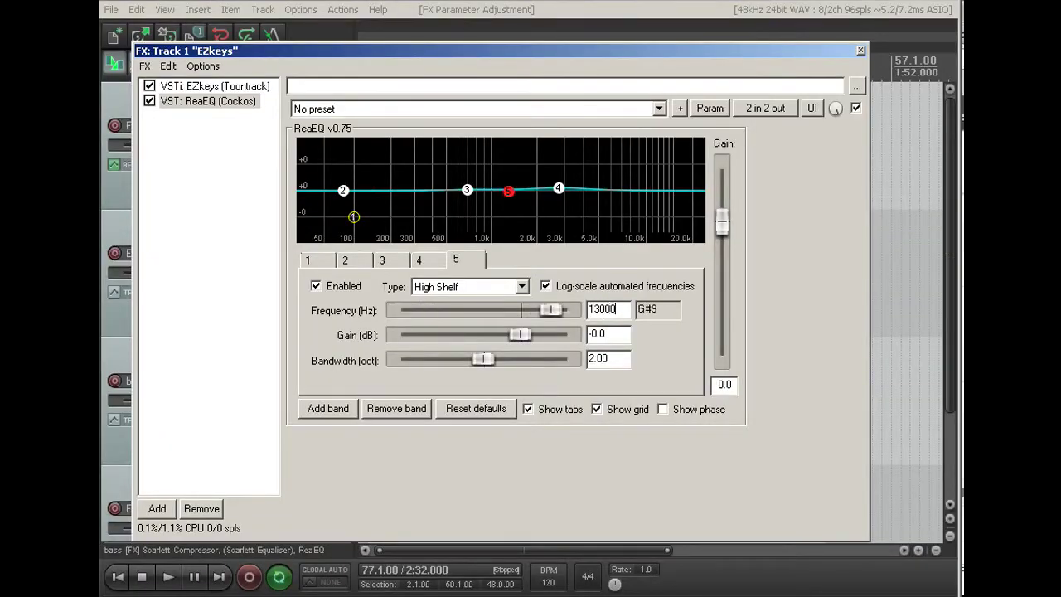
key("Return")
mouse_move(520, 336)
left_mouse_down()
mouse_move(474, 331)
mouse_move(531, 334)
left_mouse_up()
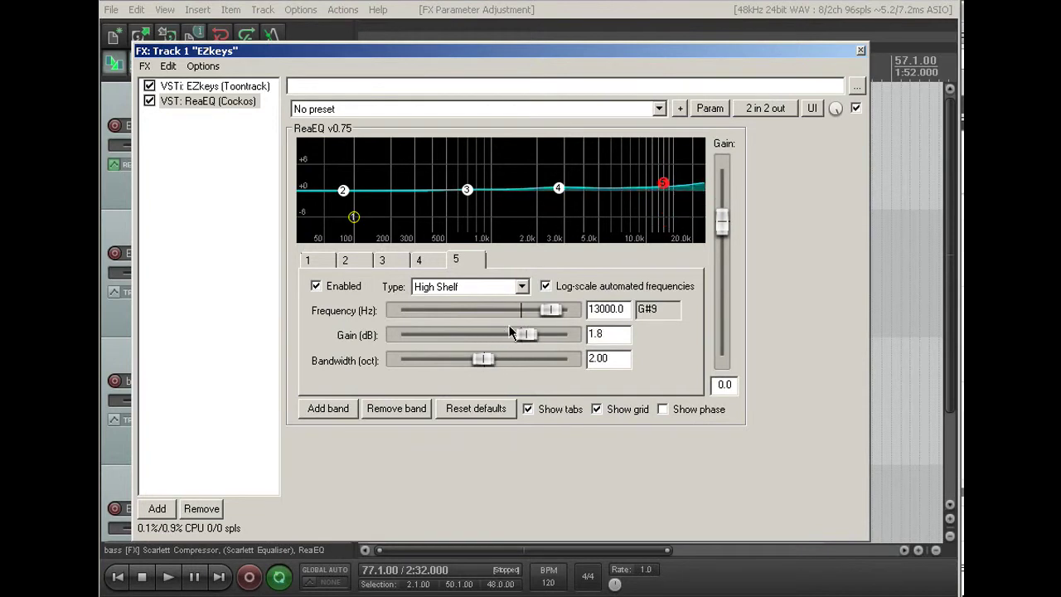
Re-enable the 100 Hz high-pass, move band 3 down near 600 Hz, and cut band 5's shelf to -19 dB
left_click(320, 263)
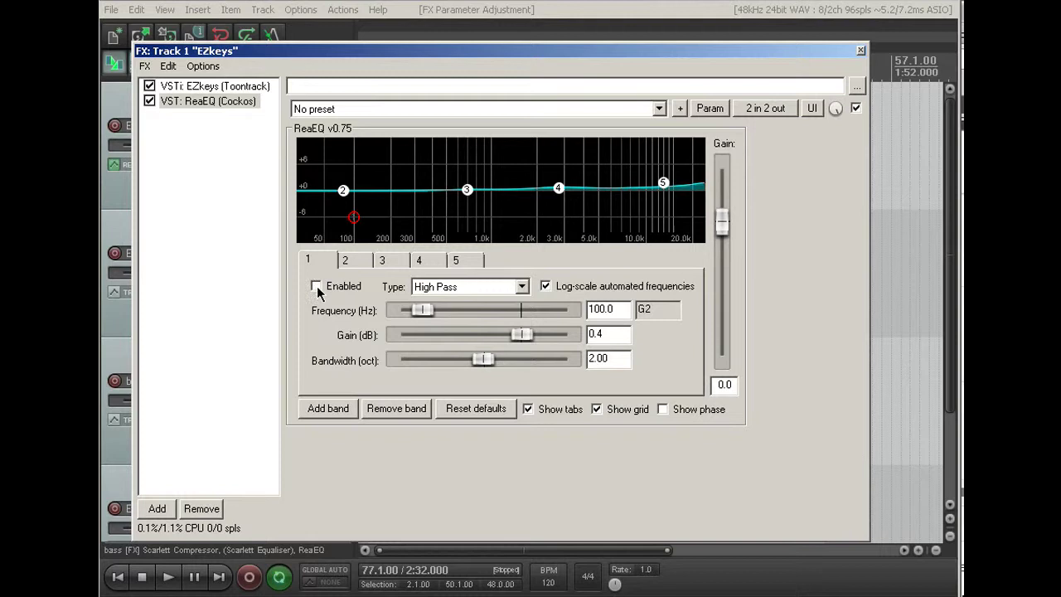
left_click(317, 287)
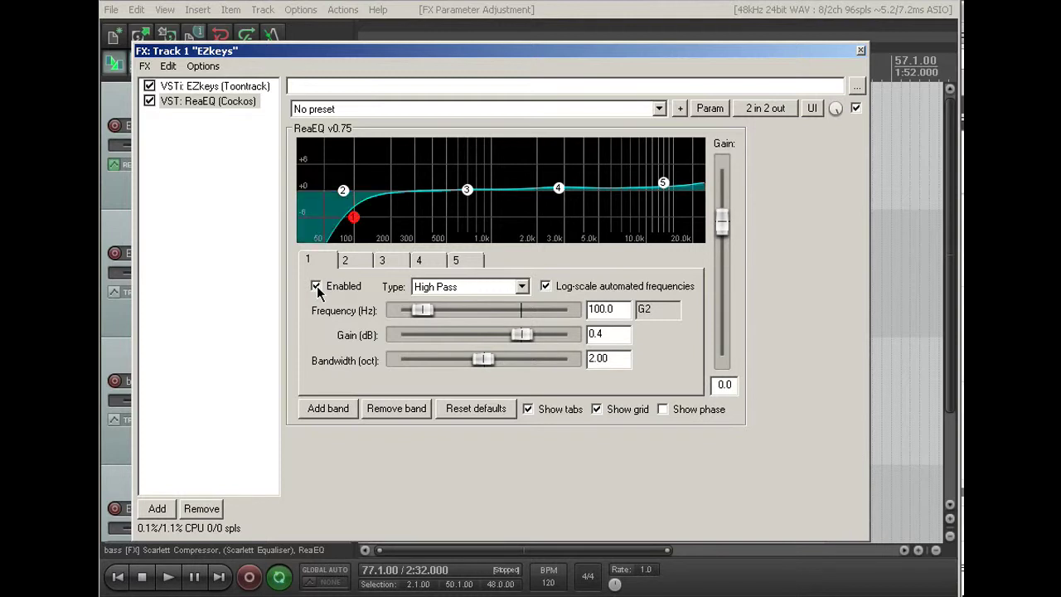
left_click(382, 261)
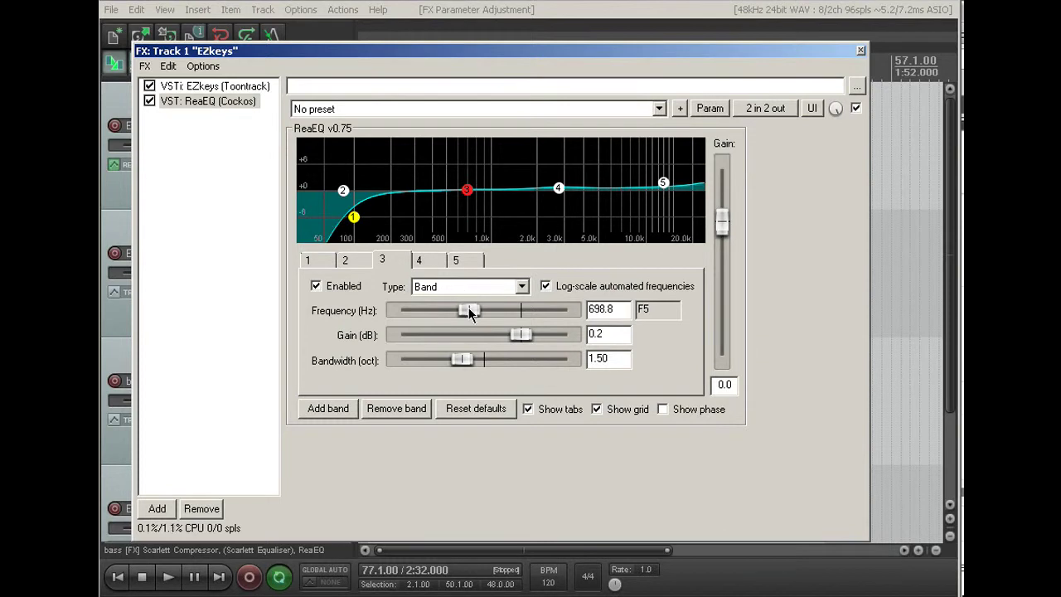
left_click_drag(469, 308, 525, 334)
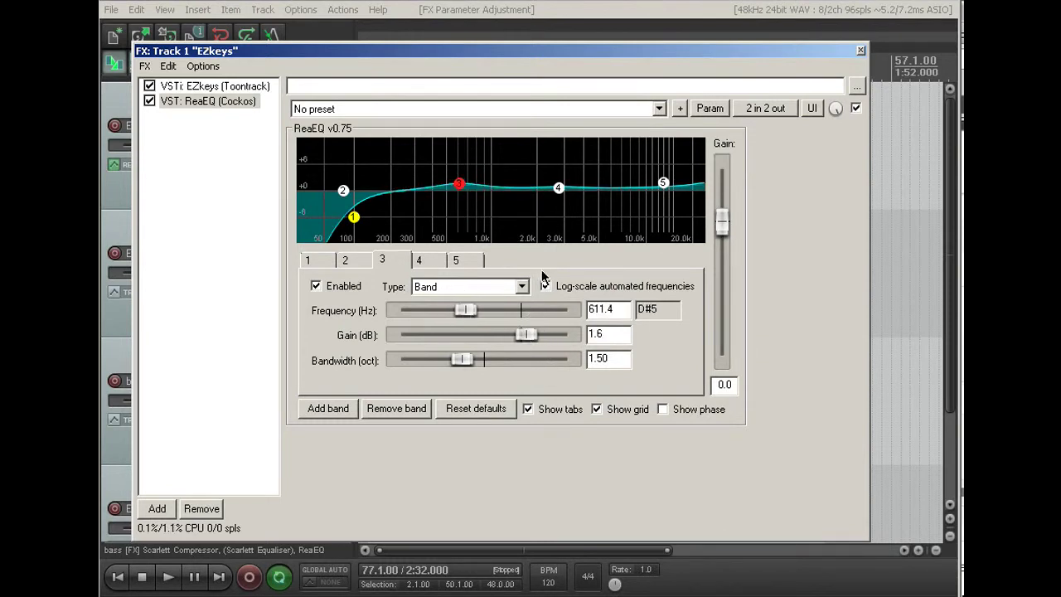
left_click(427, 260)
left_click(461, 262)
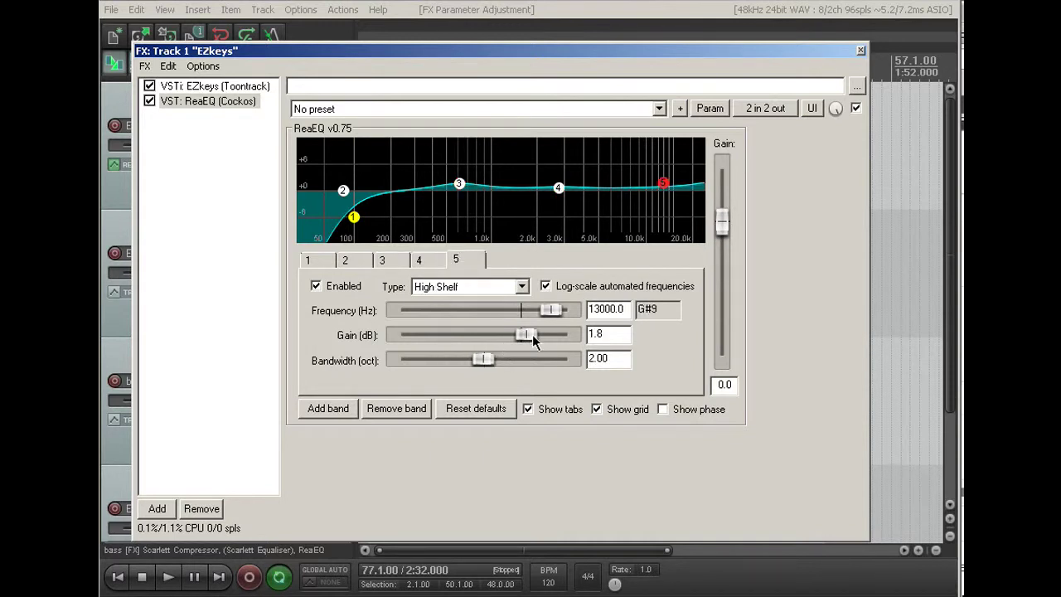
left_click_drag(530, 333, 466, 335)
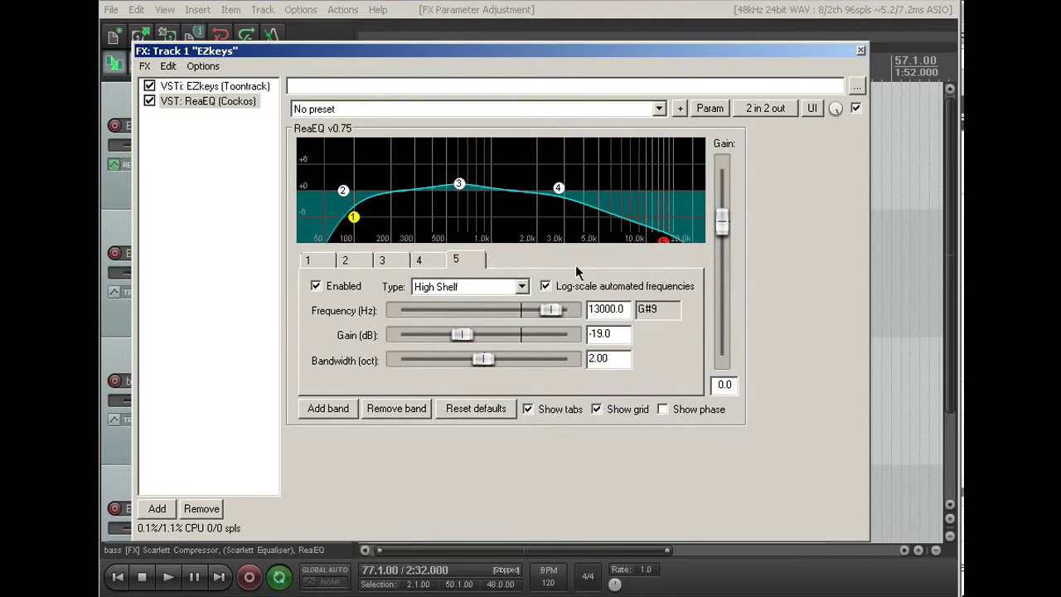
Save the current ReaEQ settings as a preset named GB2
left_click(680, 110)
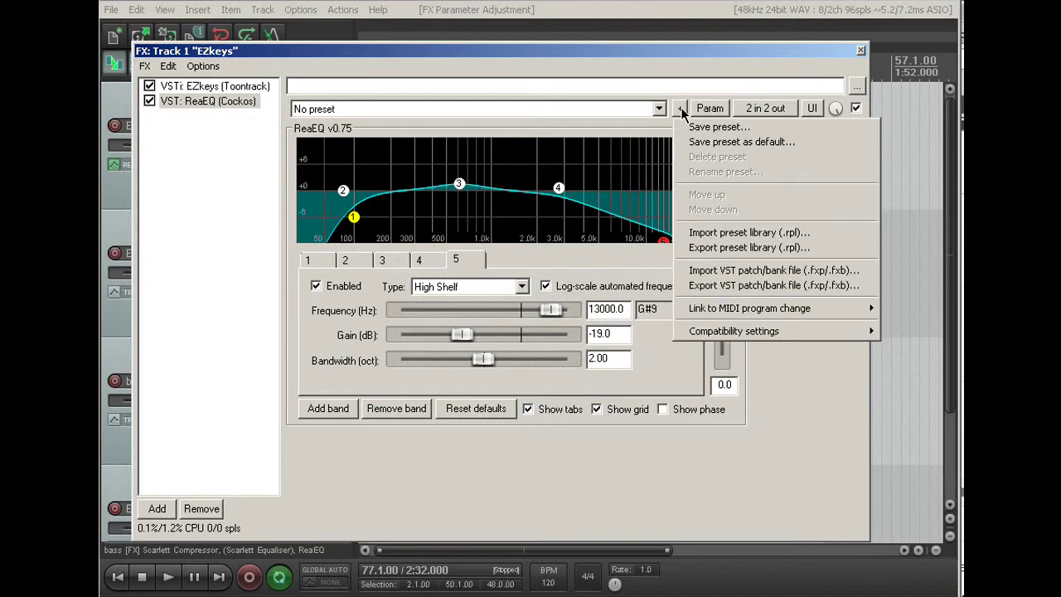
left_click(709, 127)
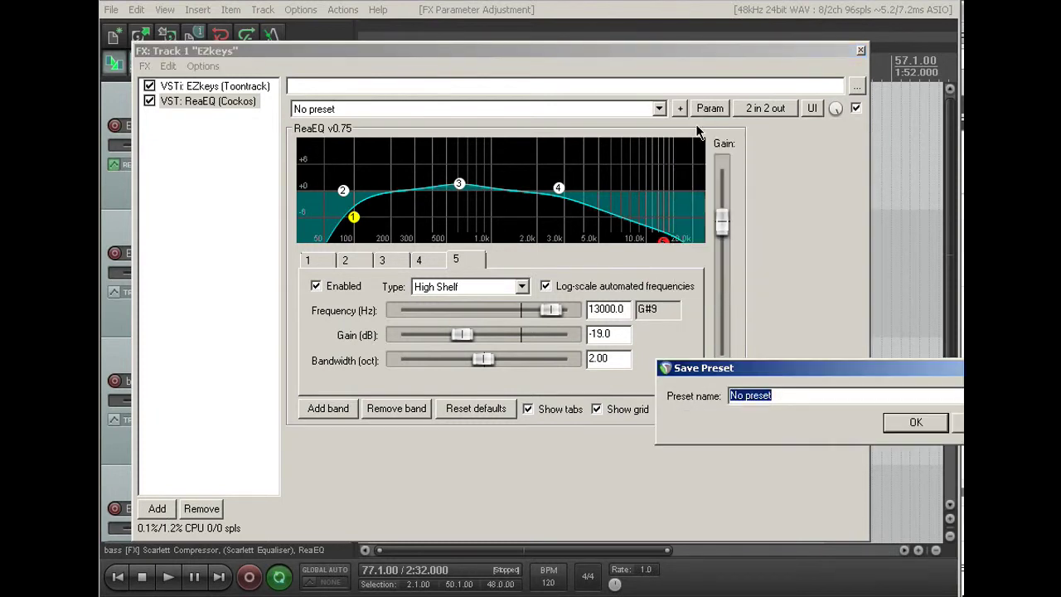
type("GB2")
left_click(914, 423)
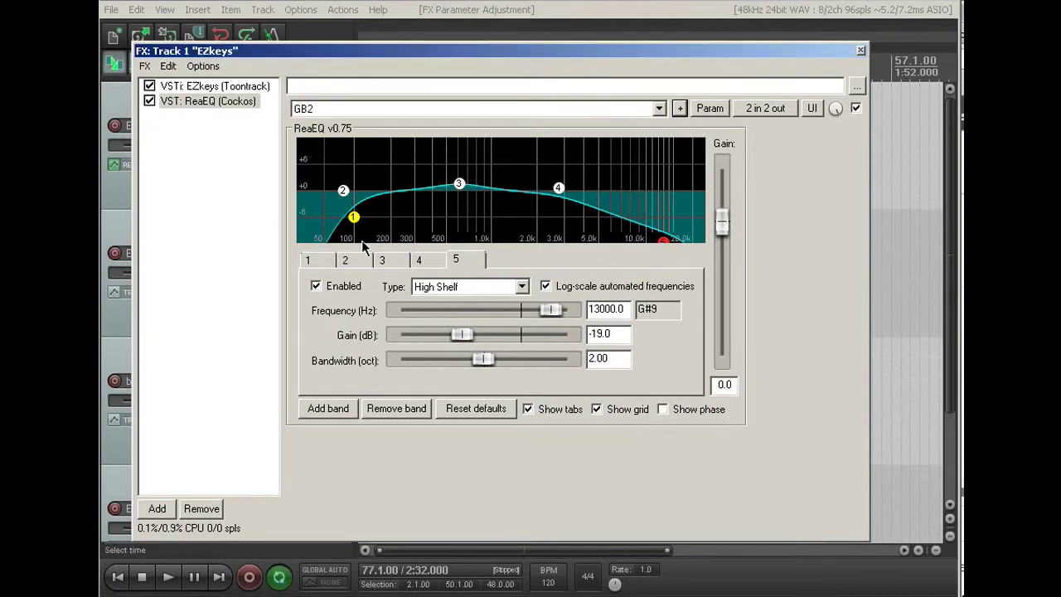
left_click(352, 109)
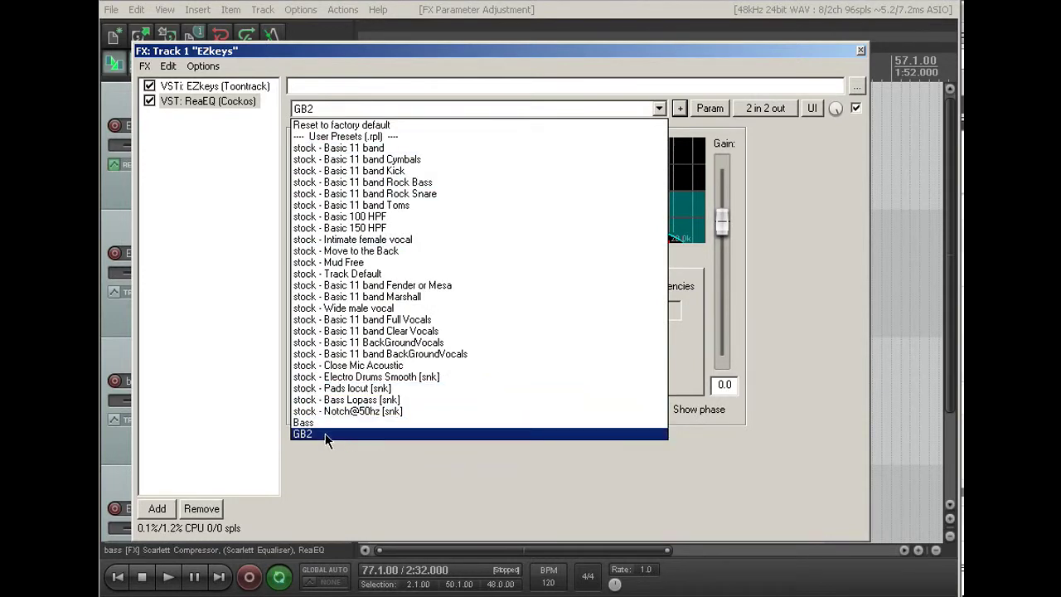
Dismiss the preset dropdown, keeping GB2 as the loaded ReaEQ preset
left_click(470, 51)
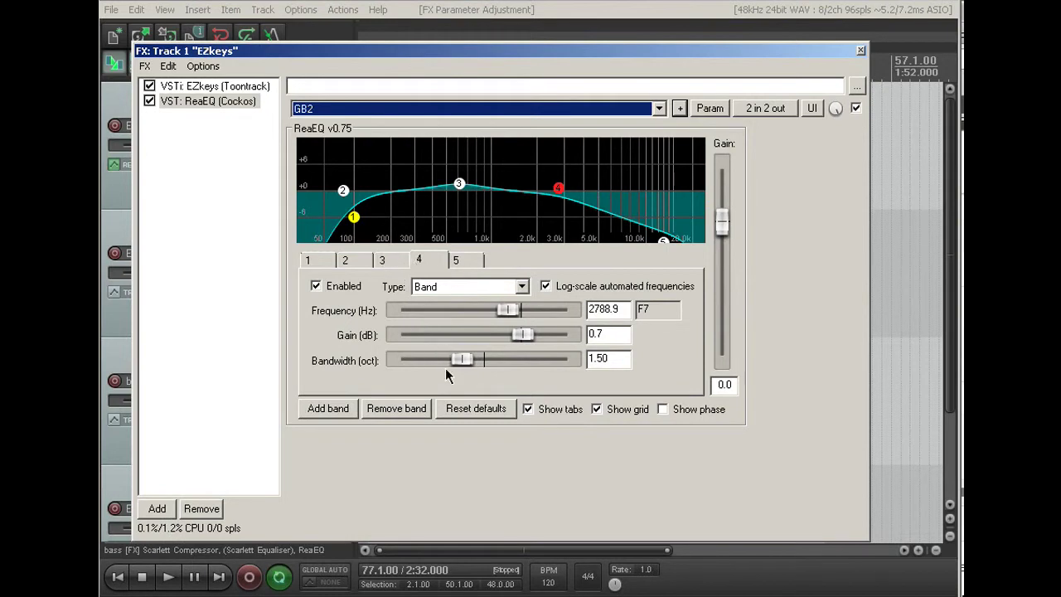